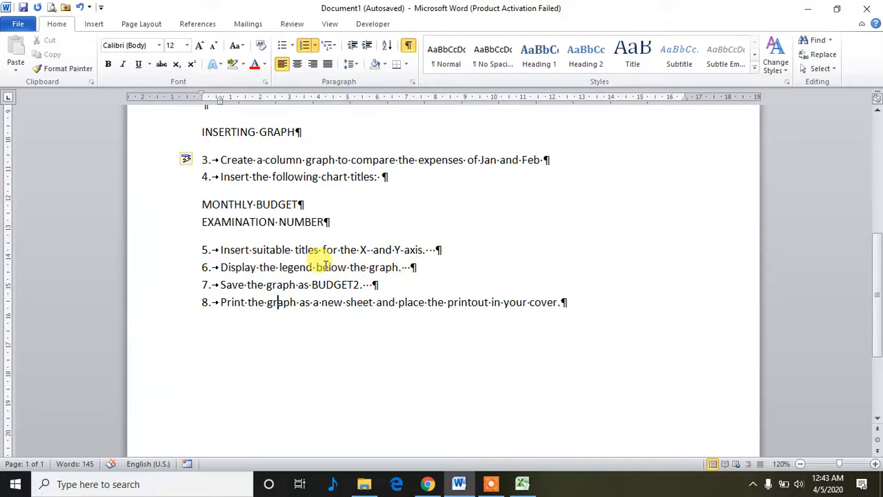
Read the graph instructions in the Word document, highlighting the words asking for a column graph.
scroll(365, 246, up, 1)
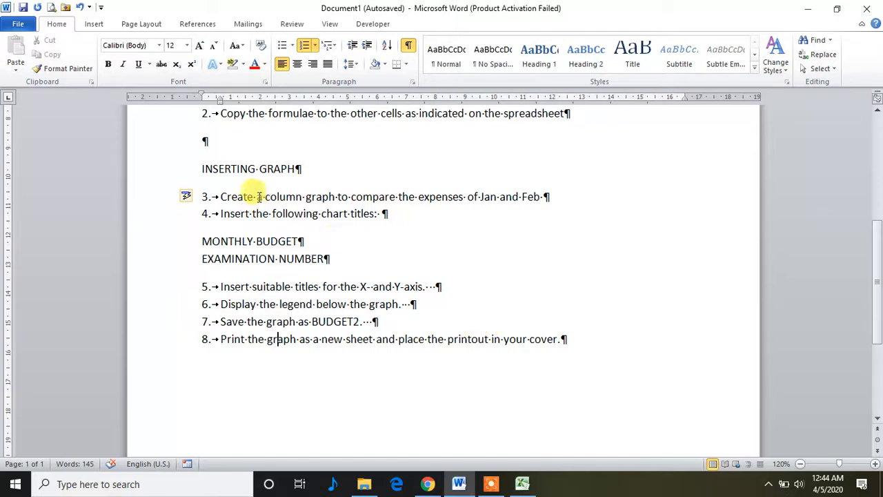
drag(261, 198, 329, 202)
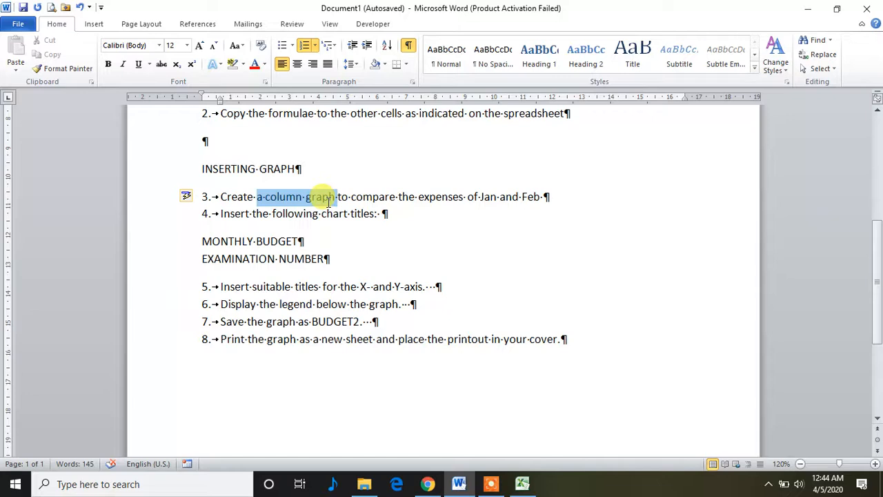
click(399, 288)
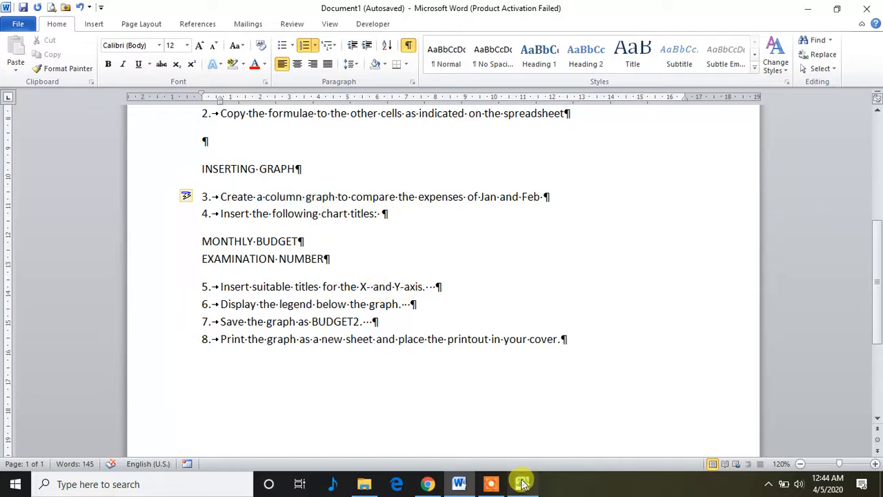
Switch to the Excel budget workbook and select the EXPENSES, JAN and FEB columns from row 4 to row 12, leaving out the totals.
click(523, 484)
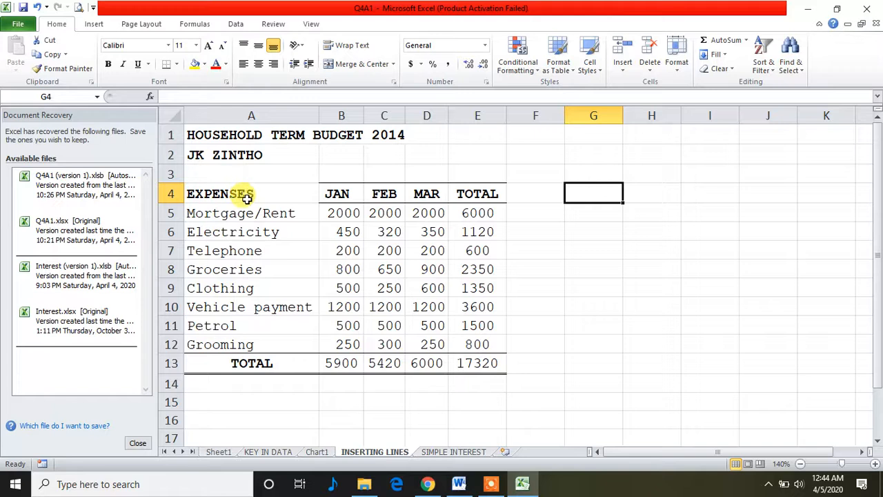
drag(245, 190, 239, 338)
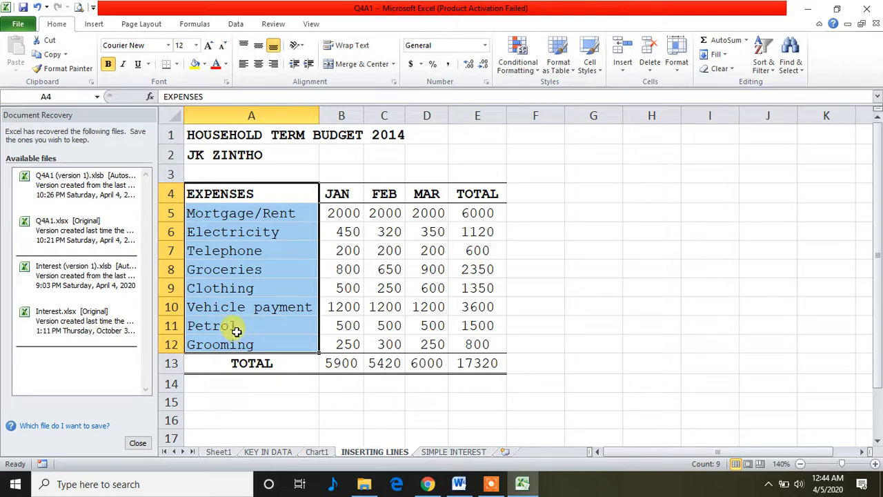
drag(345, 187, 328, 342)
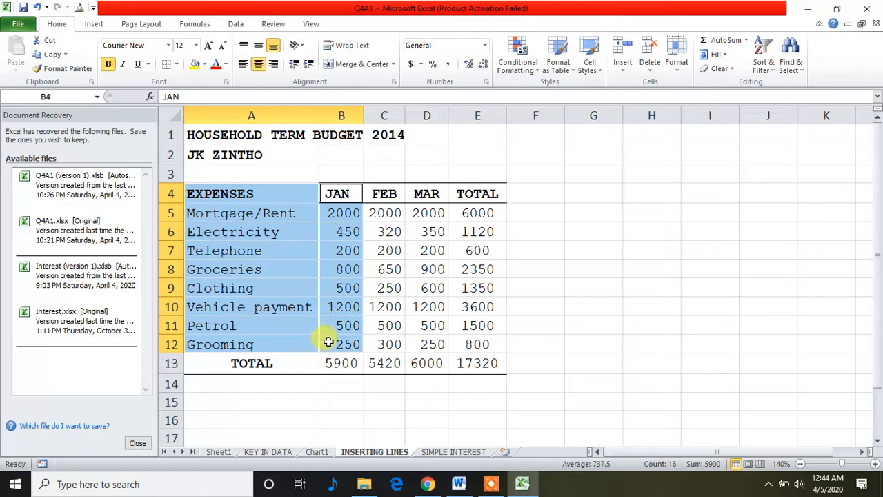
ctrl+click(380, 195)
drag(380, 195, 377, 344)
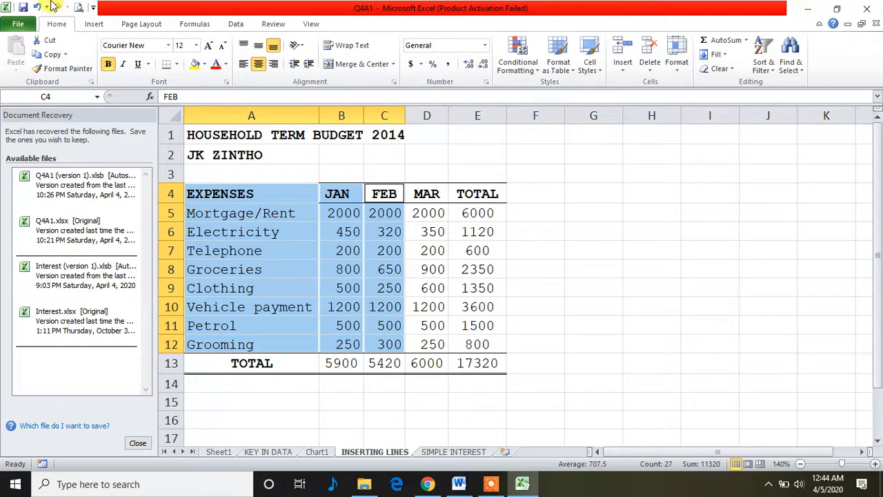
Insert a 2-D clustered column chart from the selected January and February expenses.
click(94, 25)
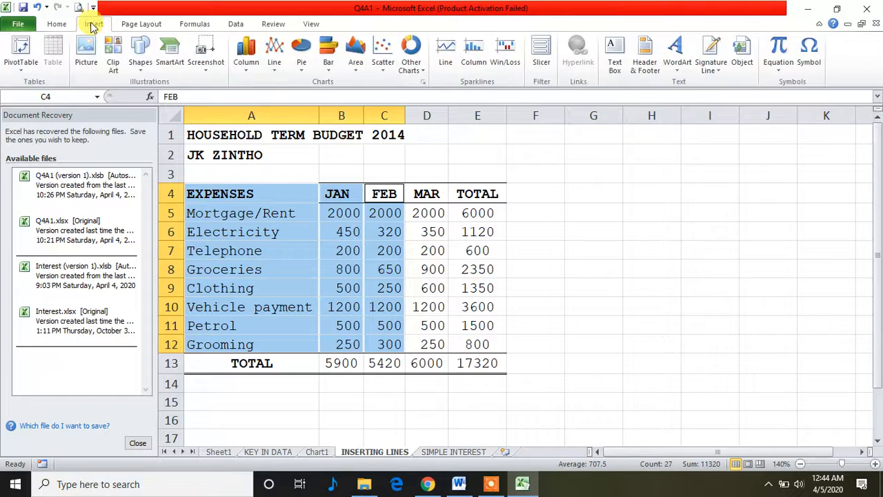
click(248, 72)
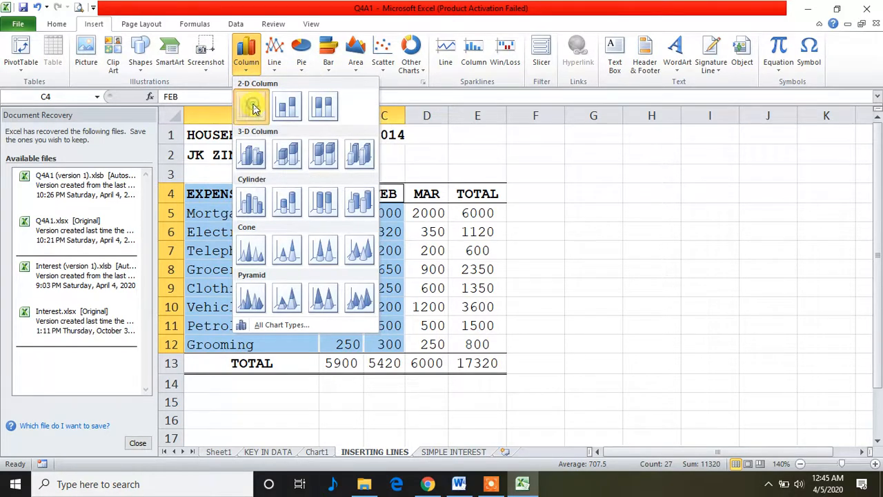
click(251, 103)
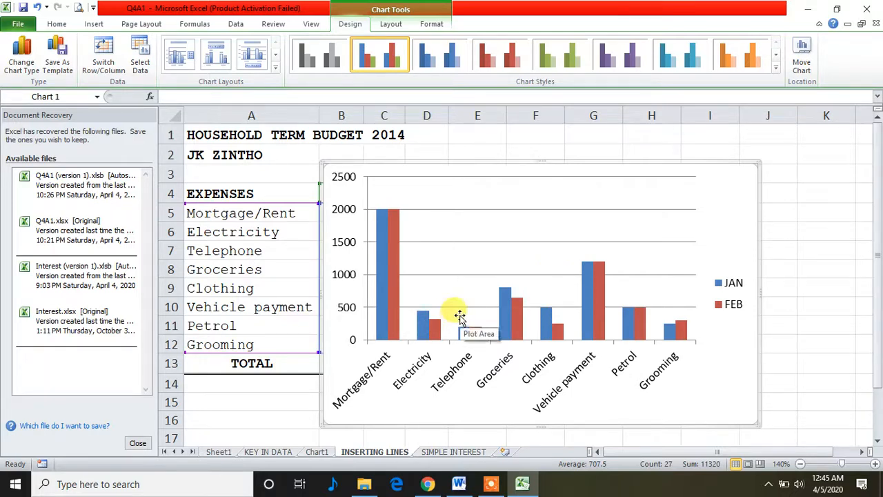
Close the document recovery list, choosing to view the recovered files later.
click(138, 443)
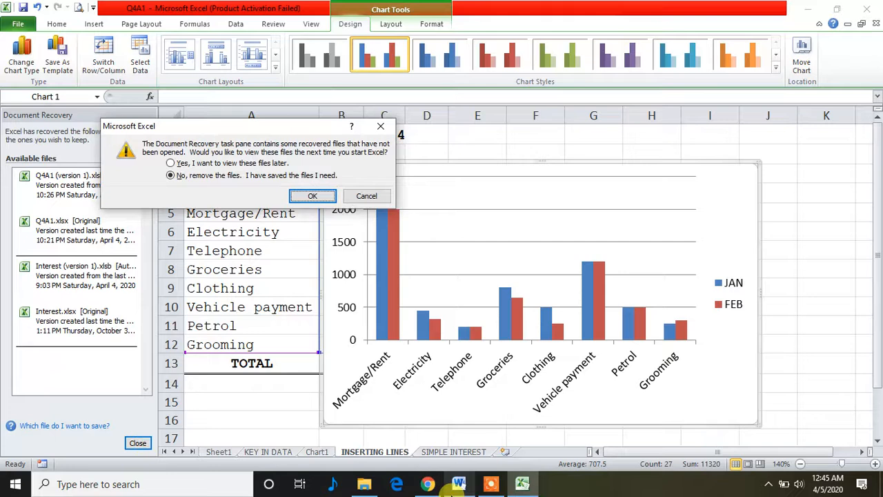
click(170, 163)
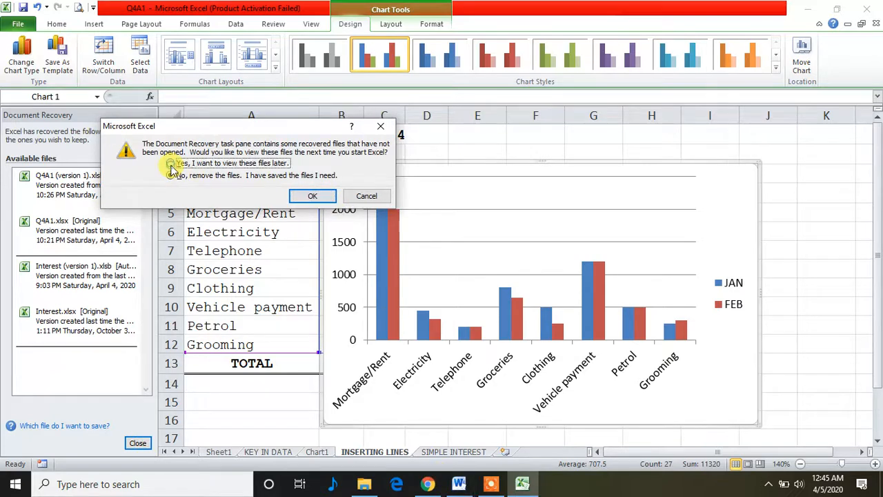
click(312, 196)
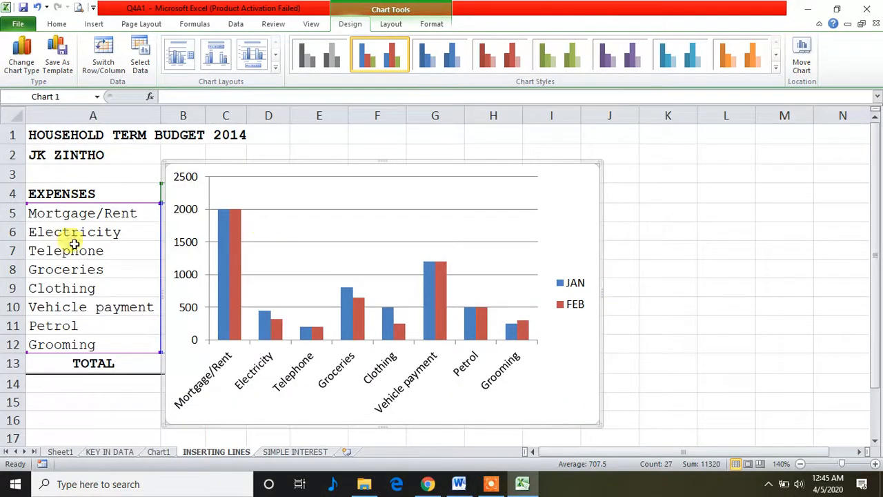
Consult the title instructions in Word and add a title above the Excel chart reading MONTHLY BUDGET, with an empty second line.
click(463, 486)
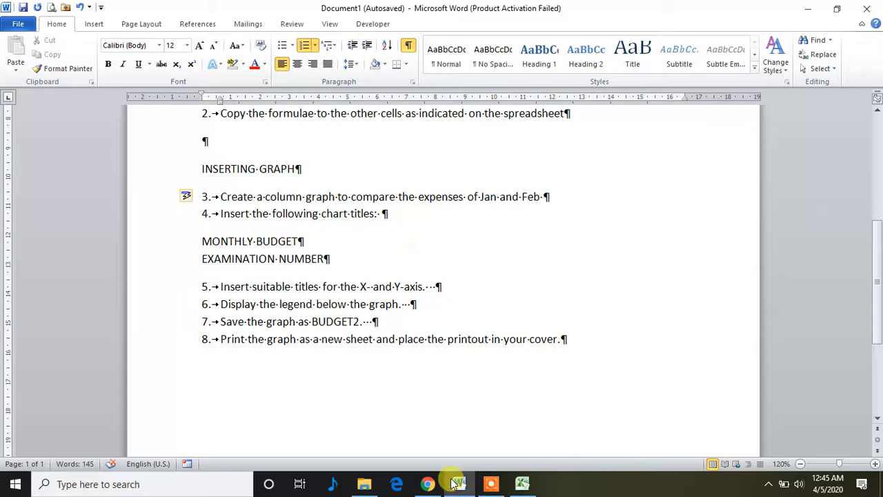
click(522, 485)
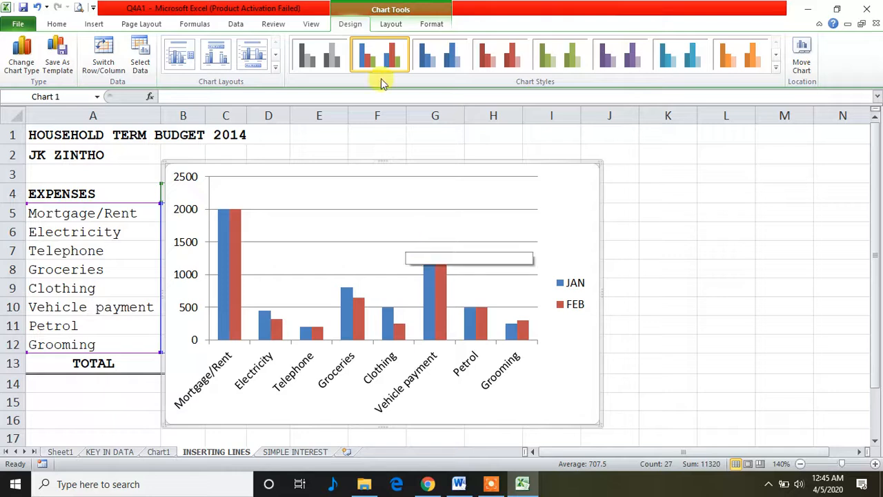
click(391, 25)
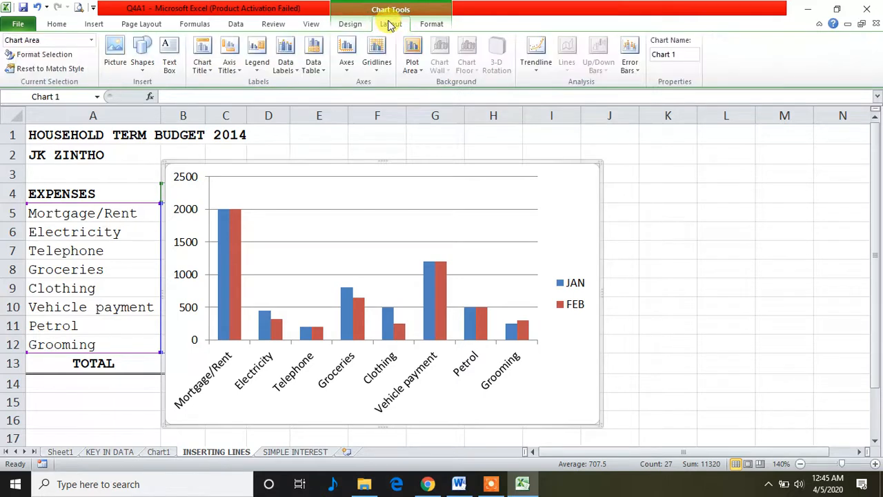
click(202, 66)
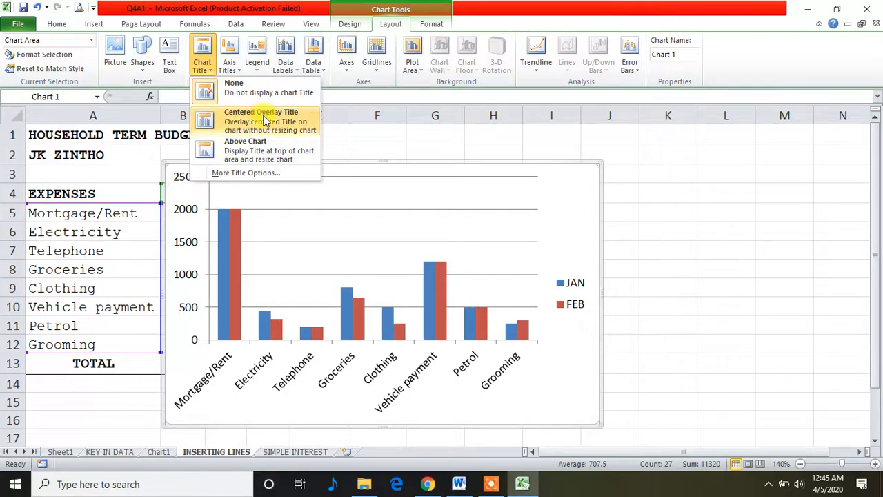
click(257, 150)
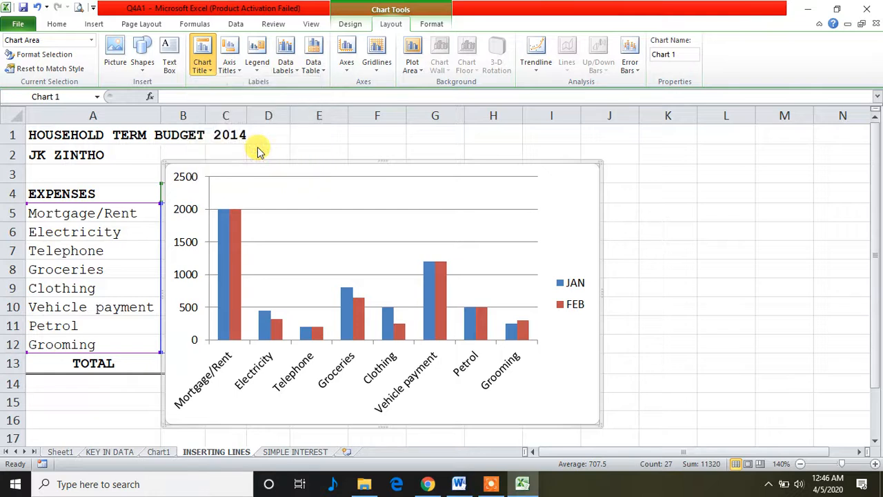
click(427, 182)
drag(427, 182, 358, 185)
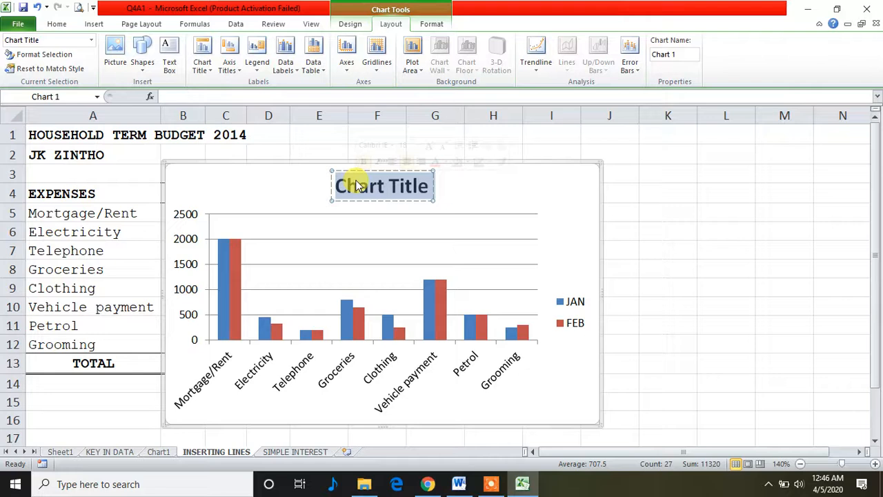
text(MONTHLY BUDGET)
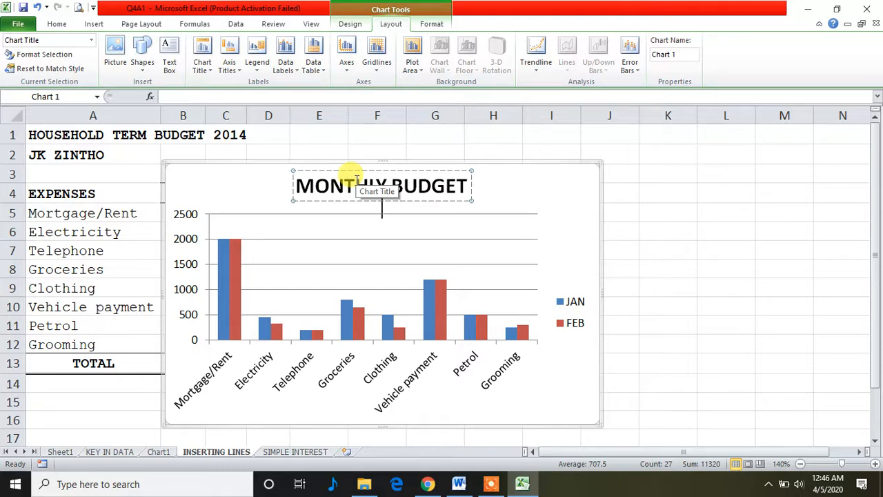
key(Return)
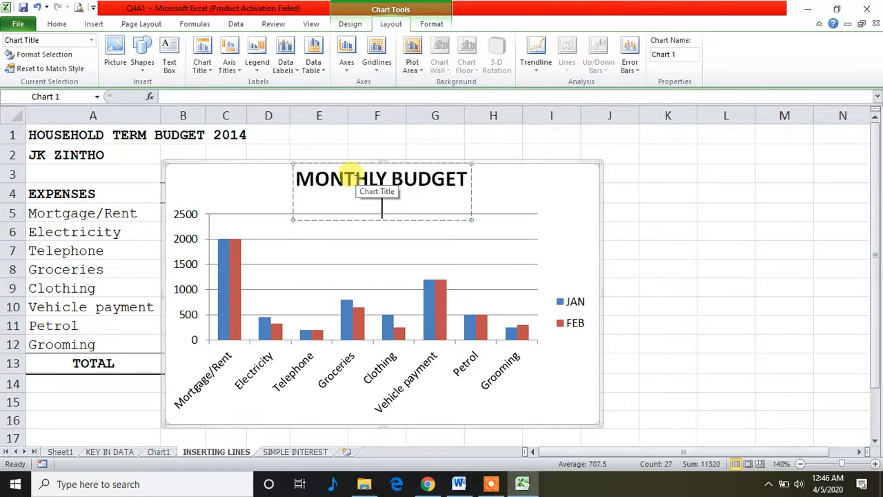
scroll(353, 178, down, 6)
scroll(356, 179, up, 6)
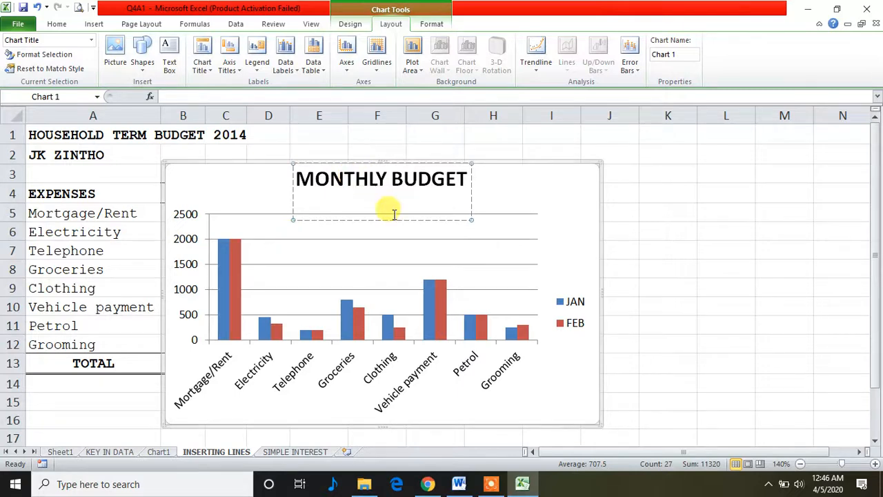
Check the remaining chart instructions in the Word document and return to the chart title in Excel.
mouse_move(457, 488)
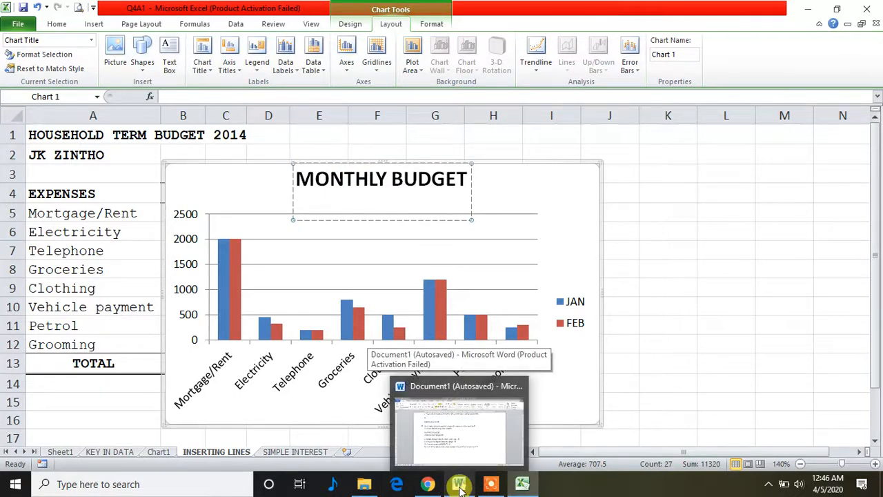
click(459, 486)
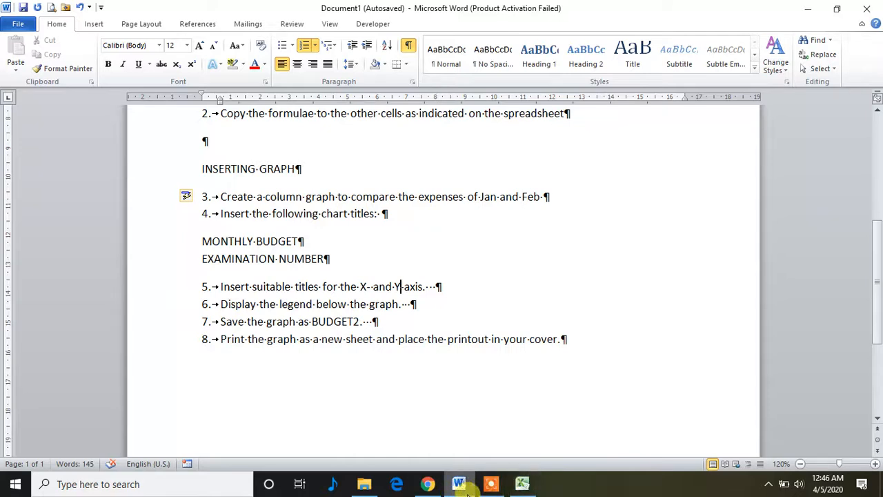
click(521, 486)
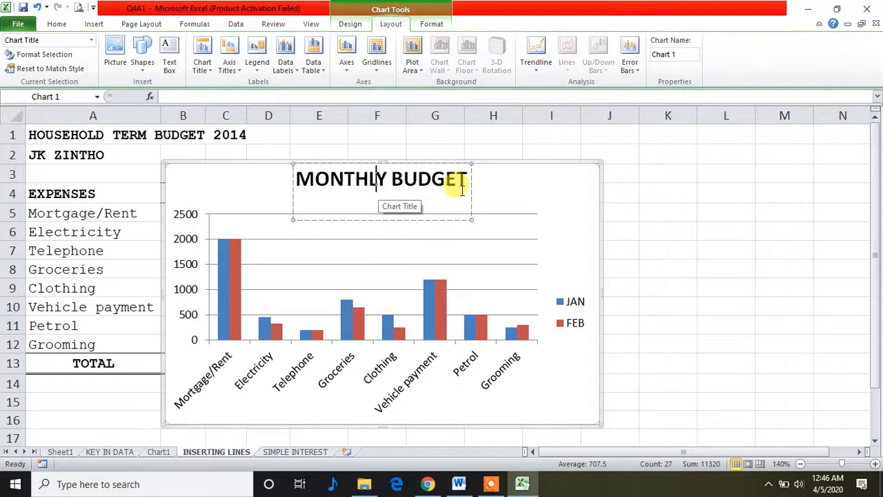
drag(469, 179, 470, 186)
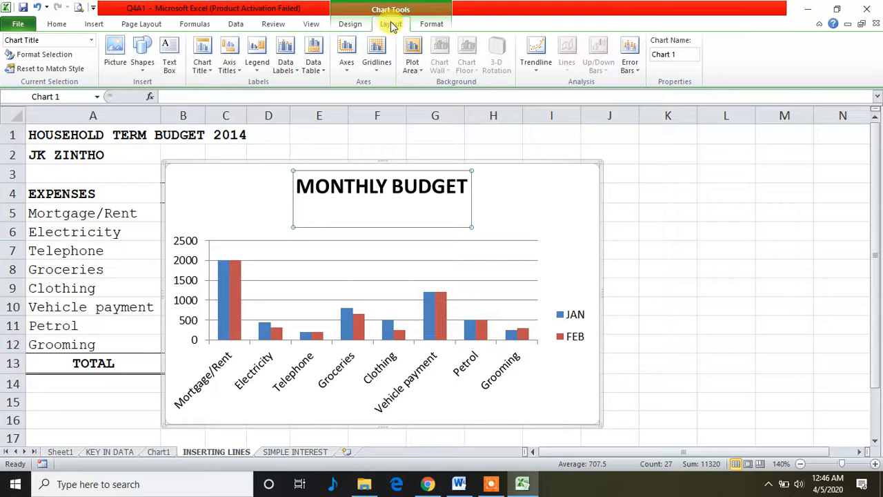
Add a primary horizontal axis title below the axis and set its text to EXPENSES.
click(240, 75)
mouse_move(260, 84)
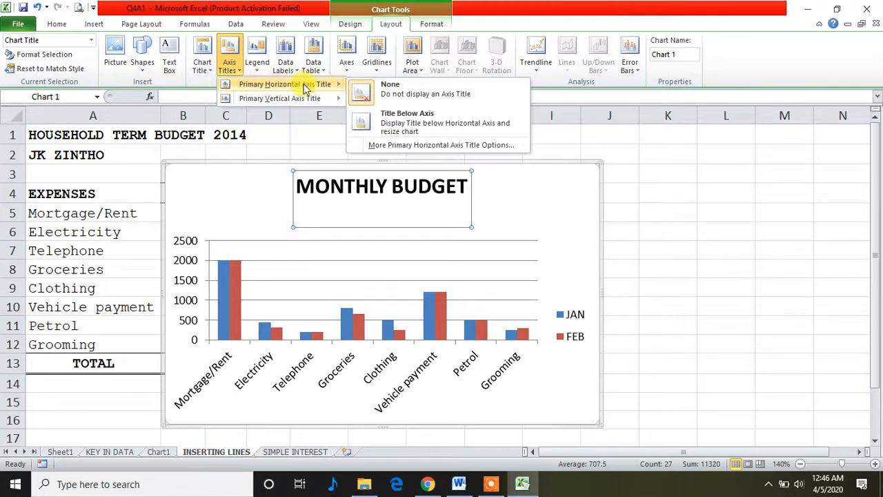
mouse_move(292, 101)
click(414, 130)
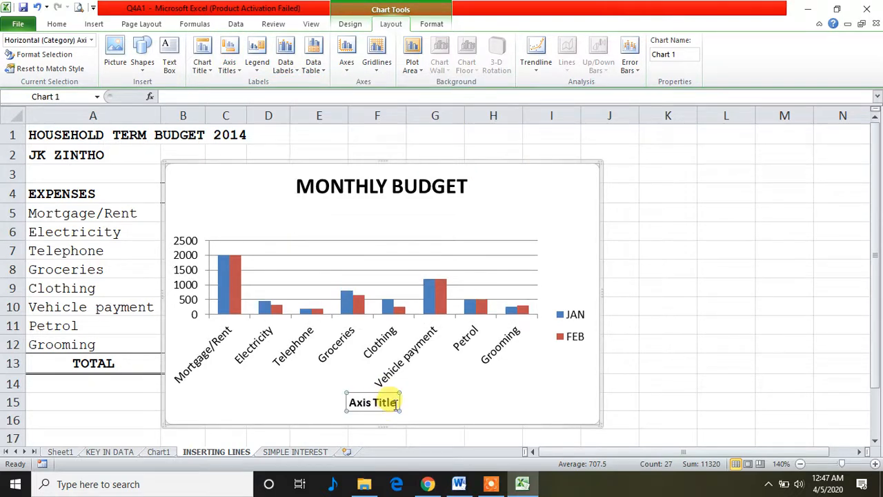
drag(396, 406, 360, 412)
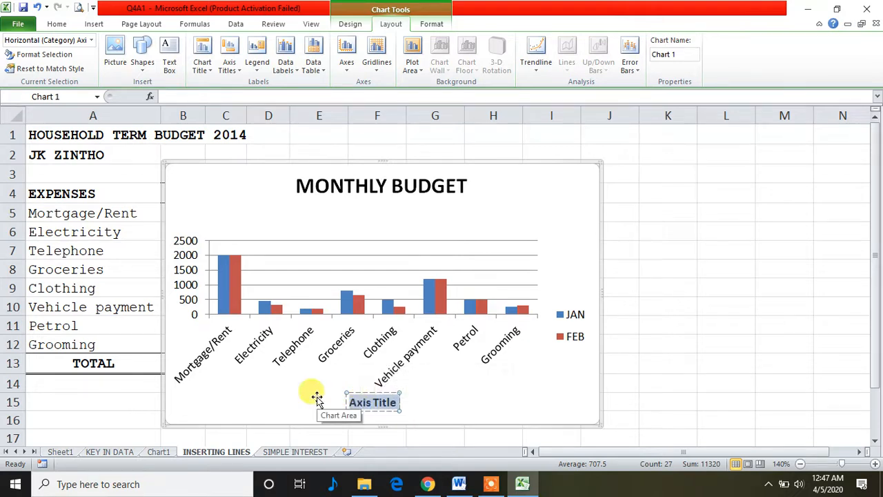
text(EXPE)
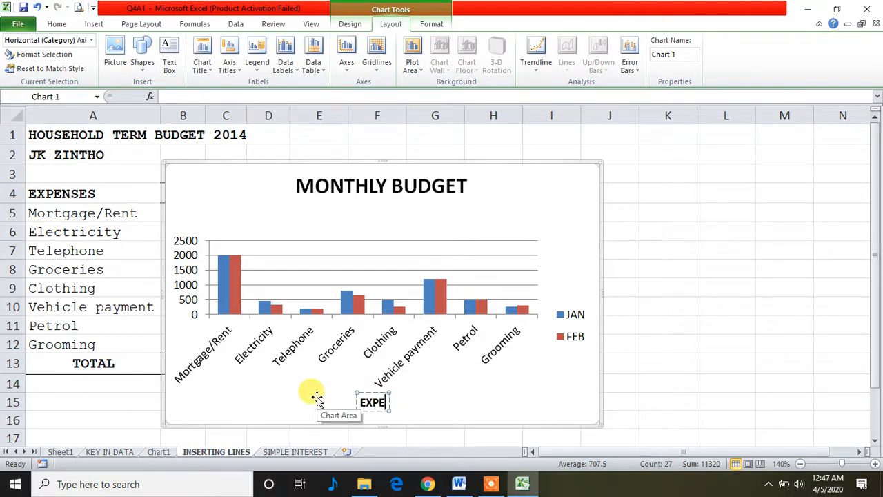
text(NZES)
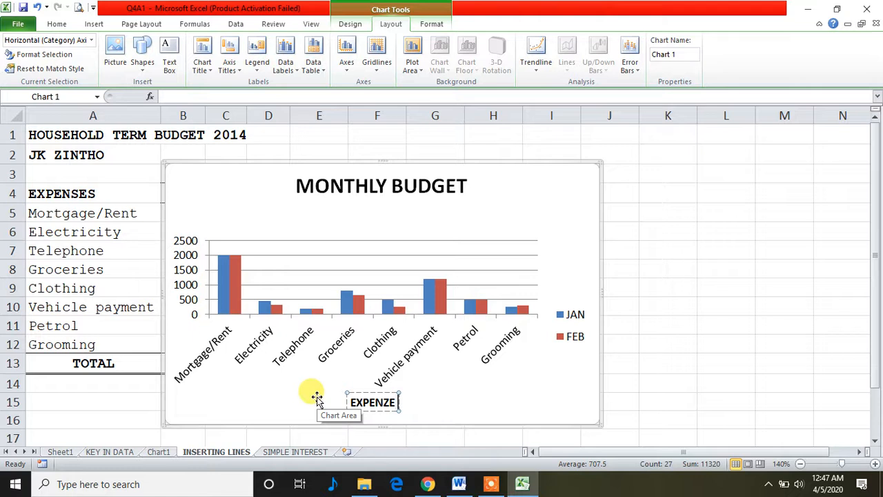
key(BackSpace)
key(BackSpace)
key(BackSpace)
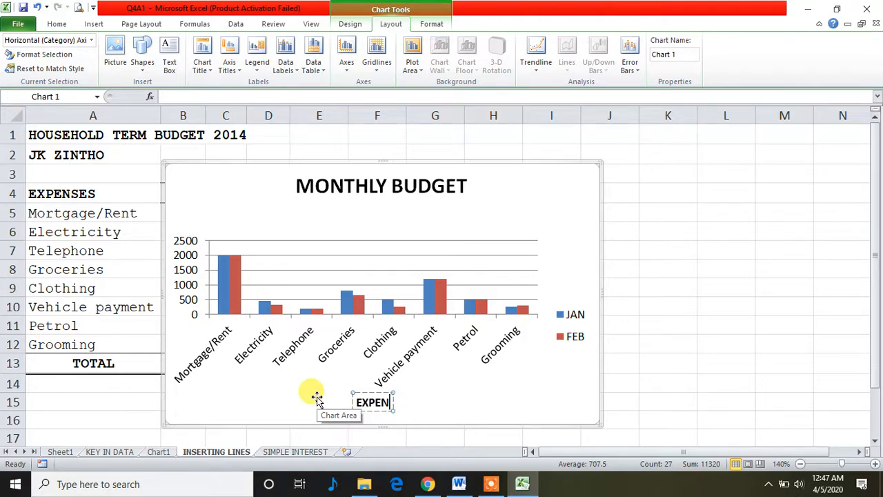
text(SES)
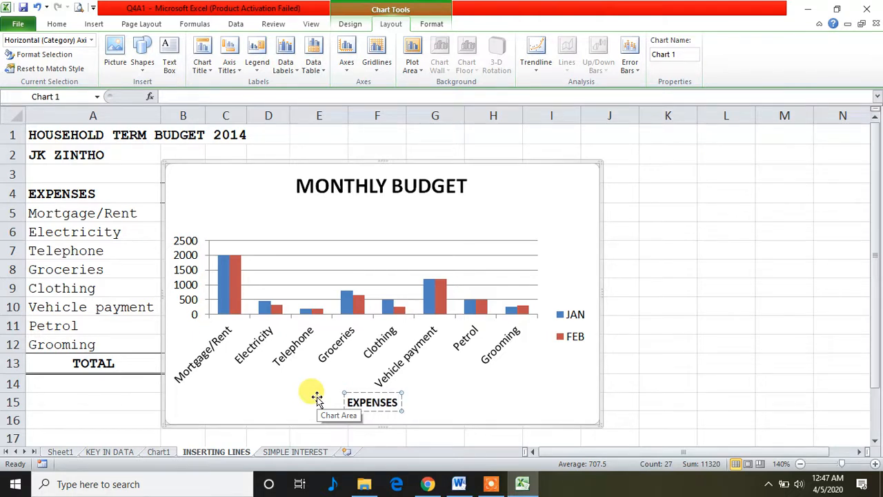
Add a rotated primary vertical axis title to the chart and set its text to AMOUNT.
click(235, 69)
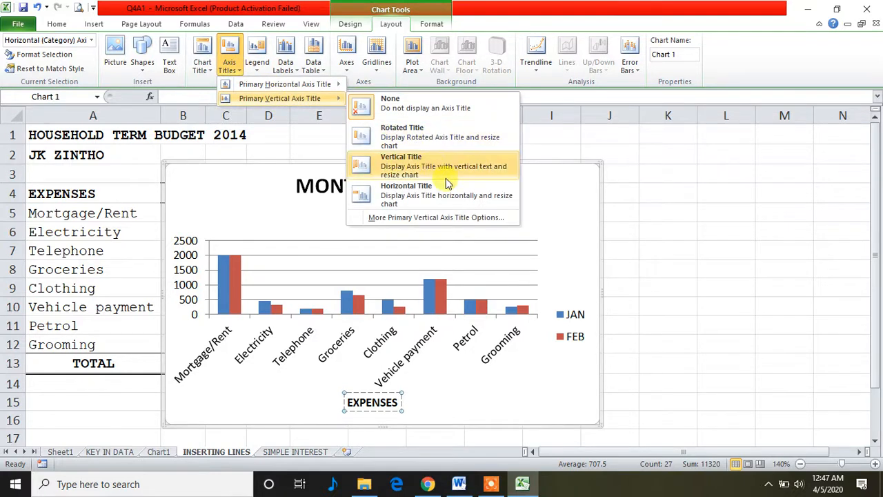
click(406, 140)
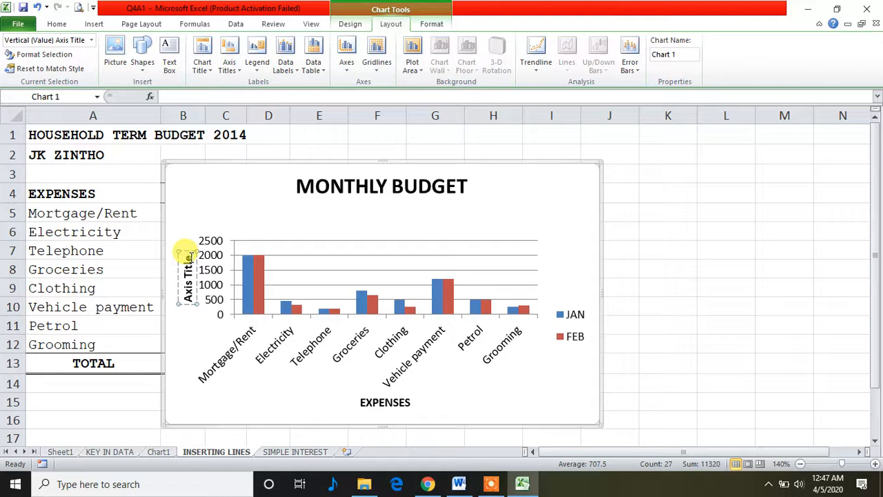
key(BackSpace)
key(BackSpace)
key(BackSpace)
key(BackSpace)
key(BackSpace)
key(BackSpace)
key(BackSpace)
key(BackSpace)
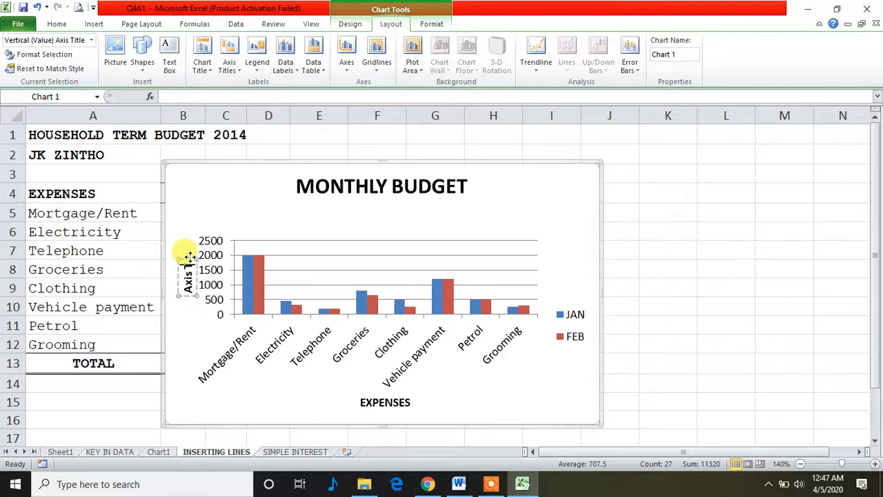
key(BackSpace)
key(BackSpace)
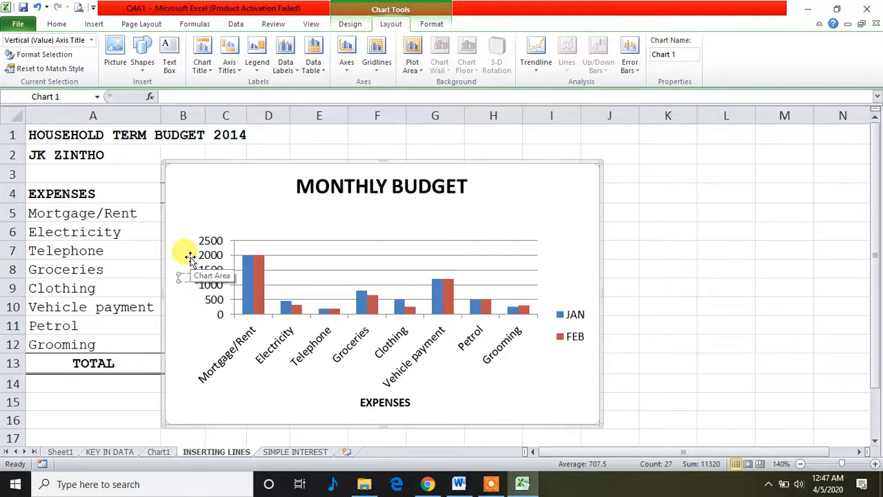
text(R)
text(MOUNT)
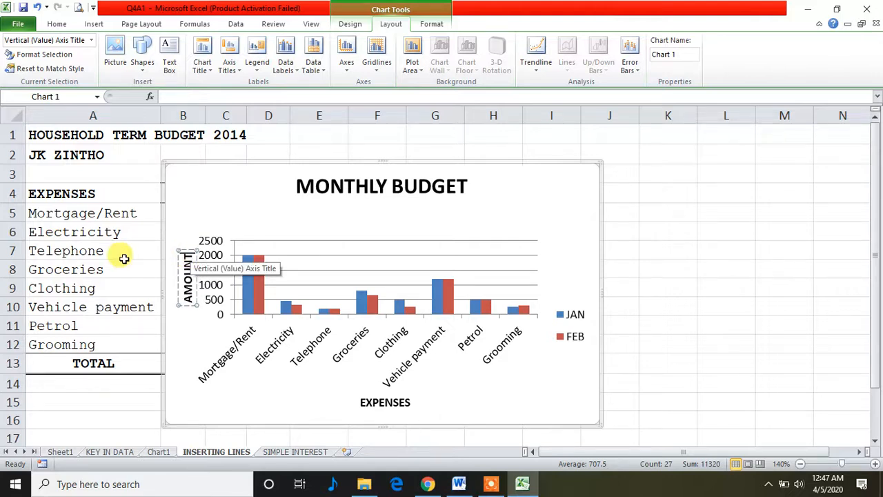
click(541, 200)
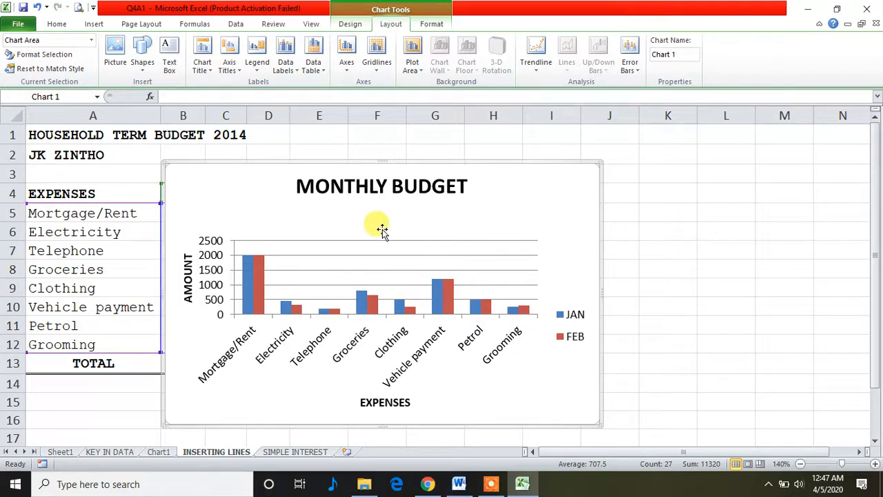
Consult the legend instruction in the Word document and open the legend placement options for the Excel chart.
click(459, 484)
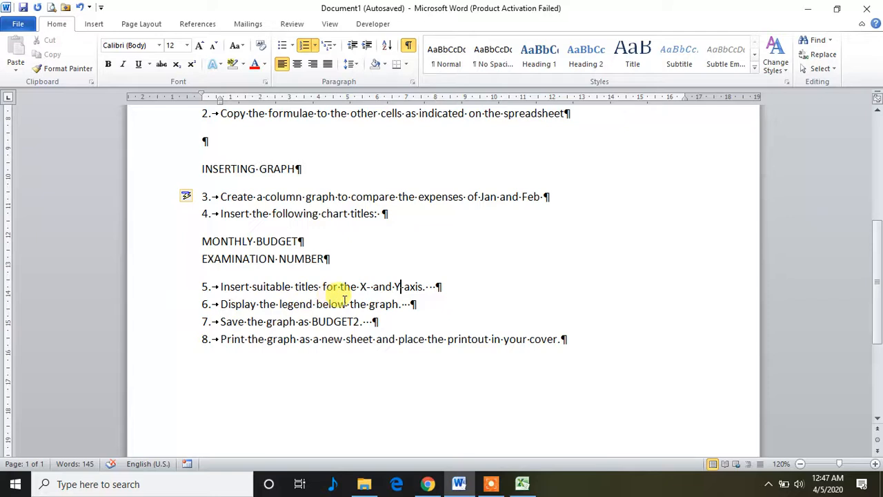
click(401, 287)
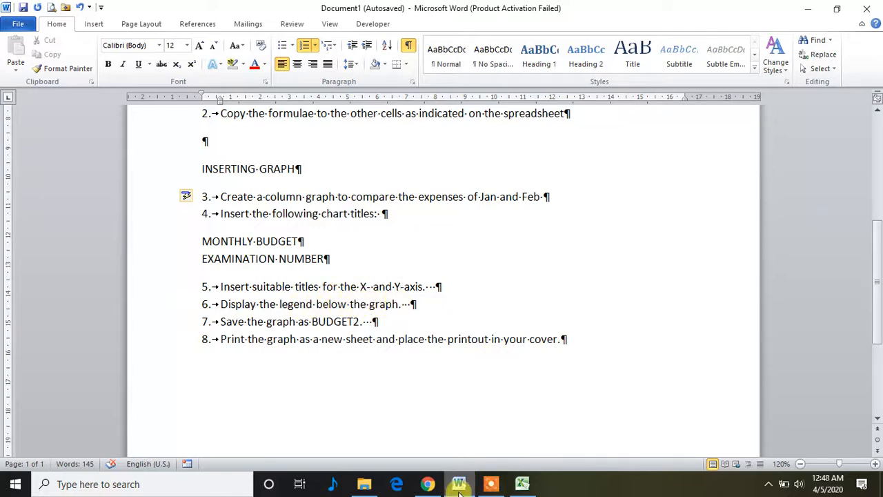
click(522, 484)
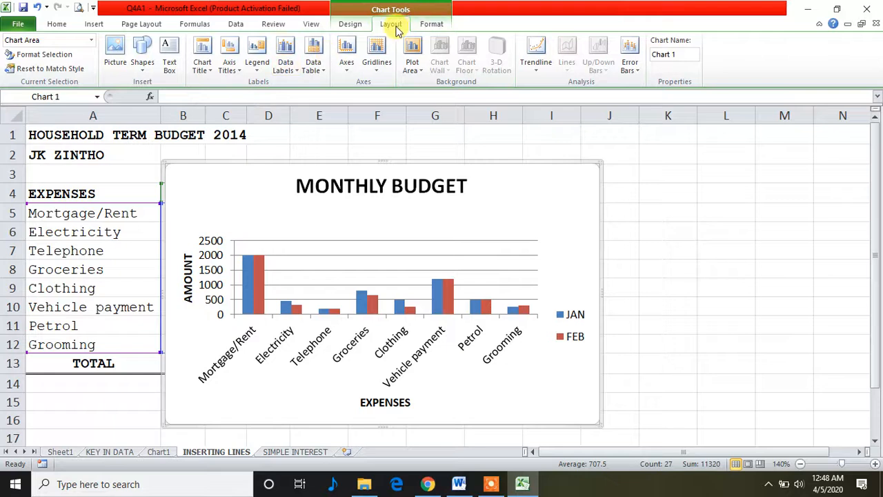
click(258, 66)
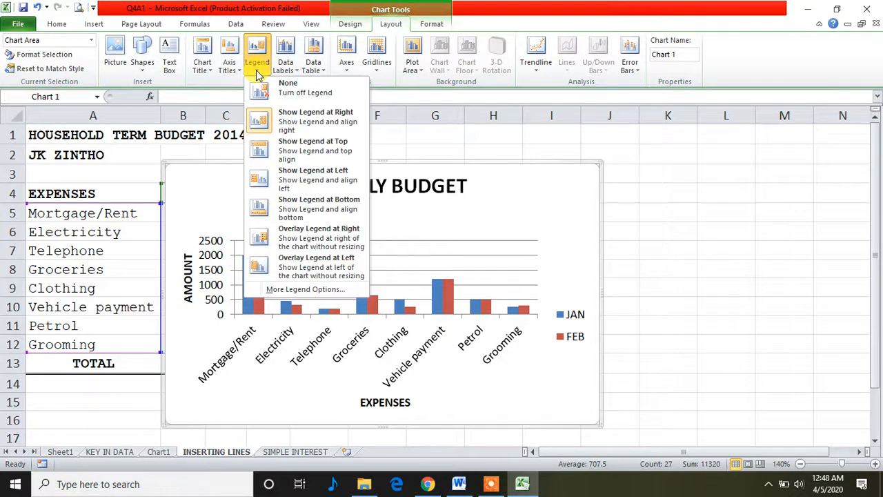